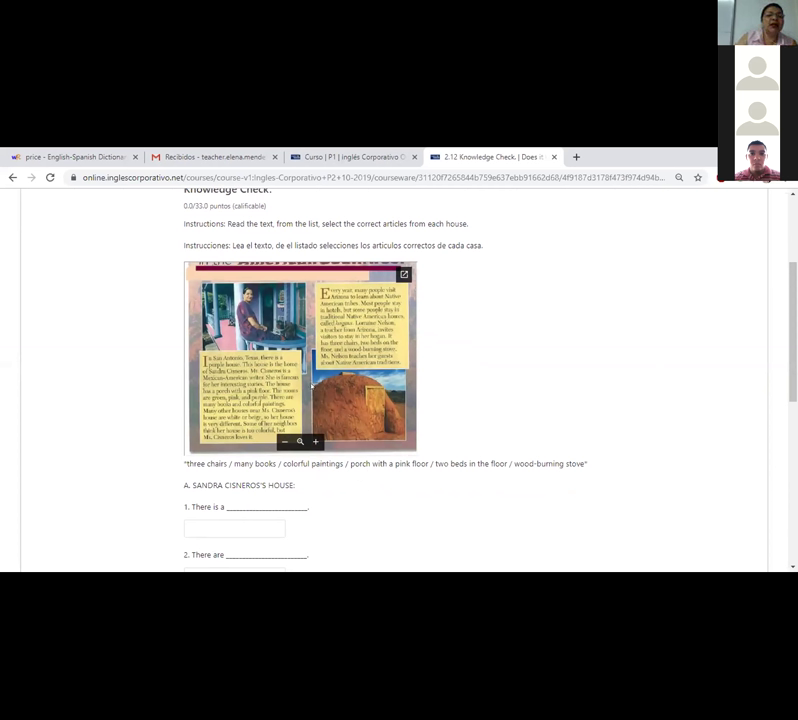
- Enlarge the reading passage image and answer the first blank of section A with "porch with a pink floor"
{"action": "left_click", "coordinate": [313, 441]}
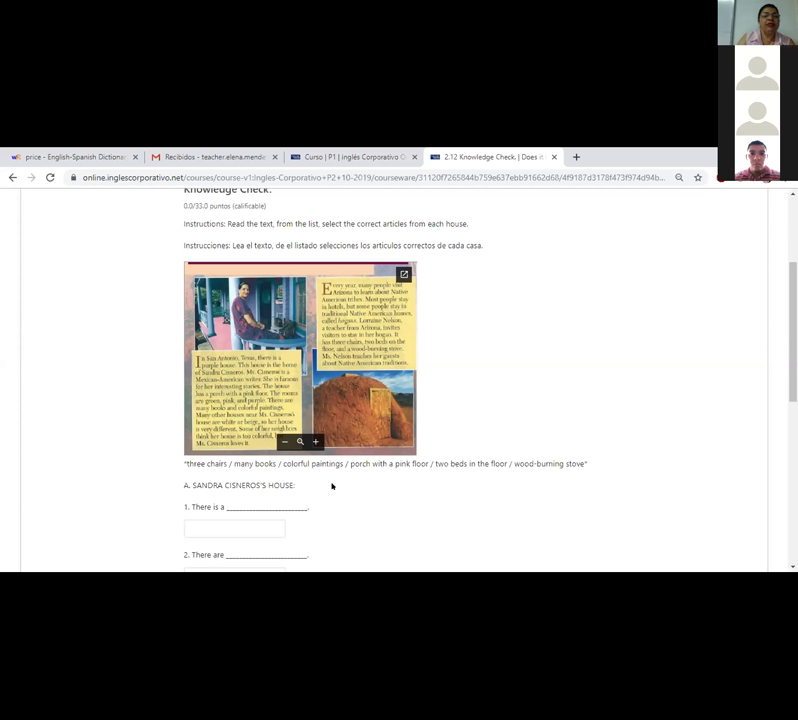
{"action": "left_click", "coordinate": [211, 523]}
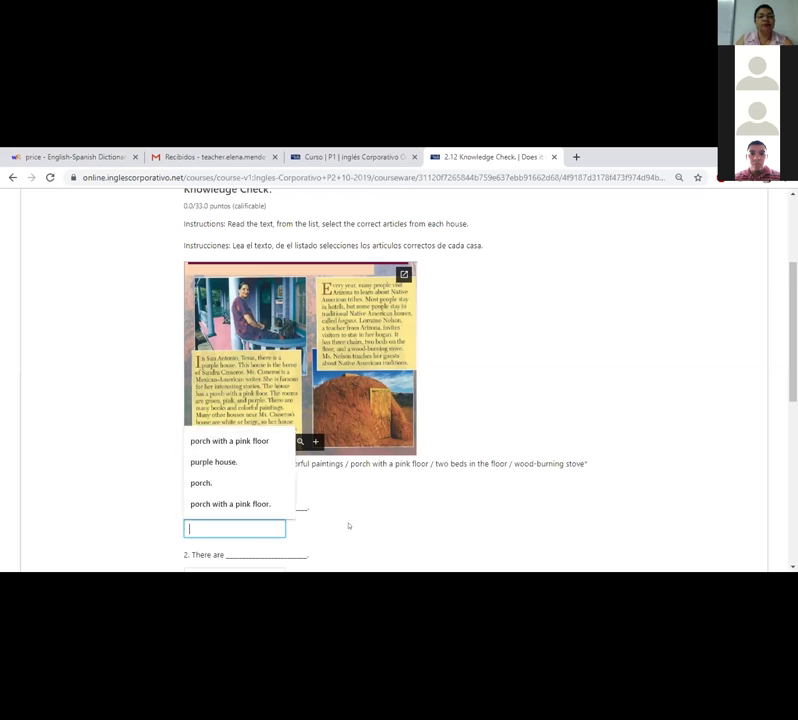
{"action": "left_click", "coordinate": [354, 490]}
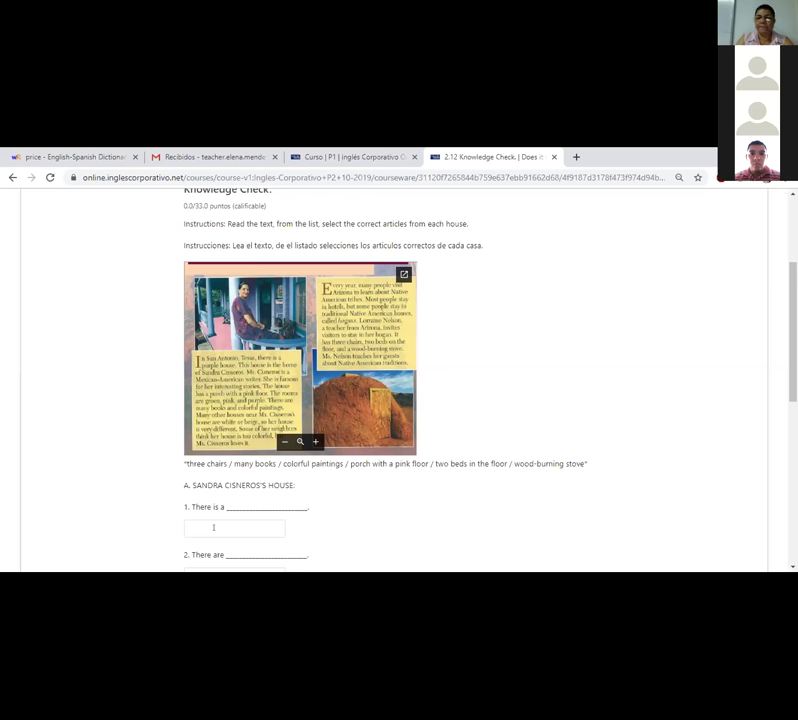
{"action": "left_click", "coordinate": [213, 527]}
{"action": "type", "text": "po"}
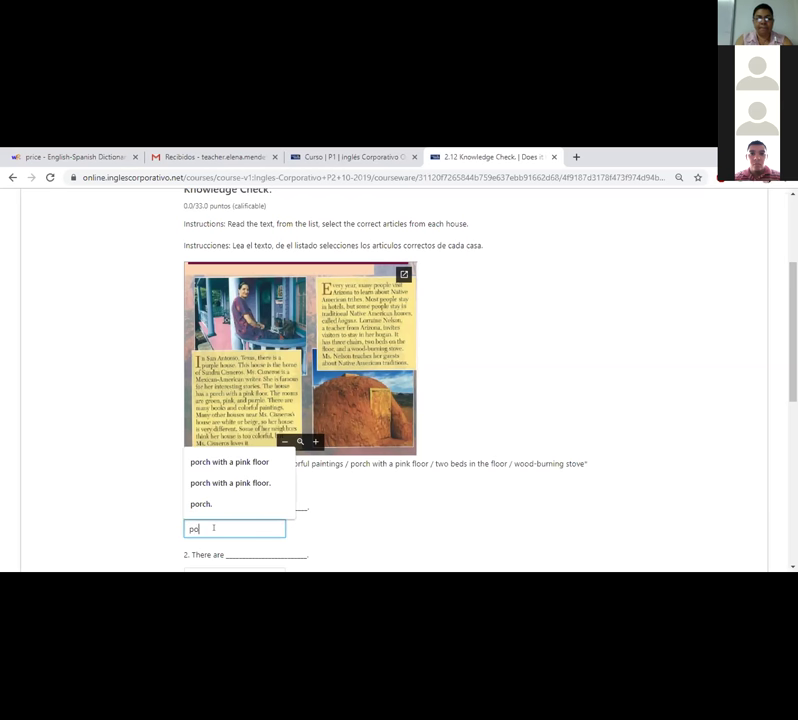
{"action": "type", "text": "rch with a pink"}
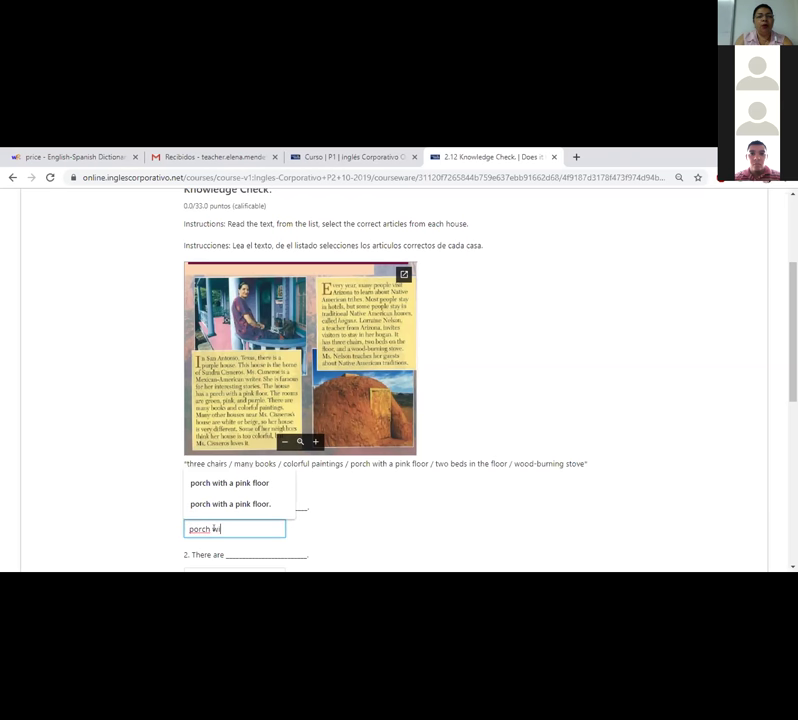
{"action": "type", "text": " floor"}
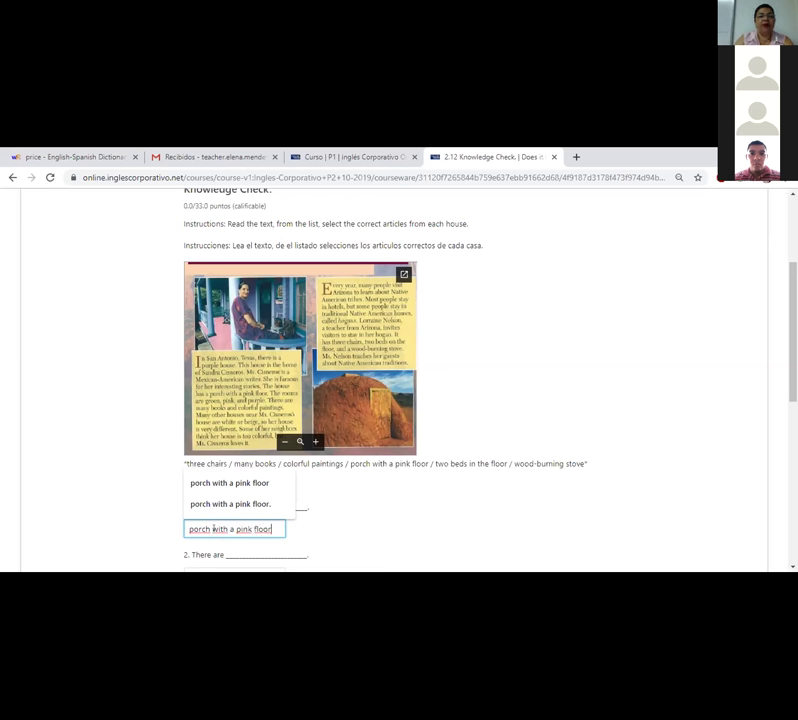
{"action": "left_click", "coordinate": [395, 527]}
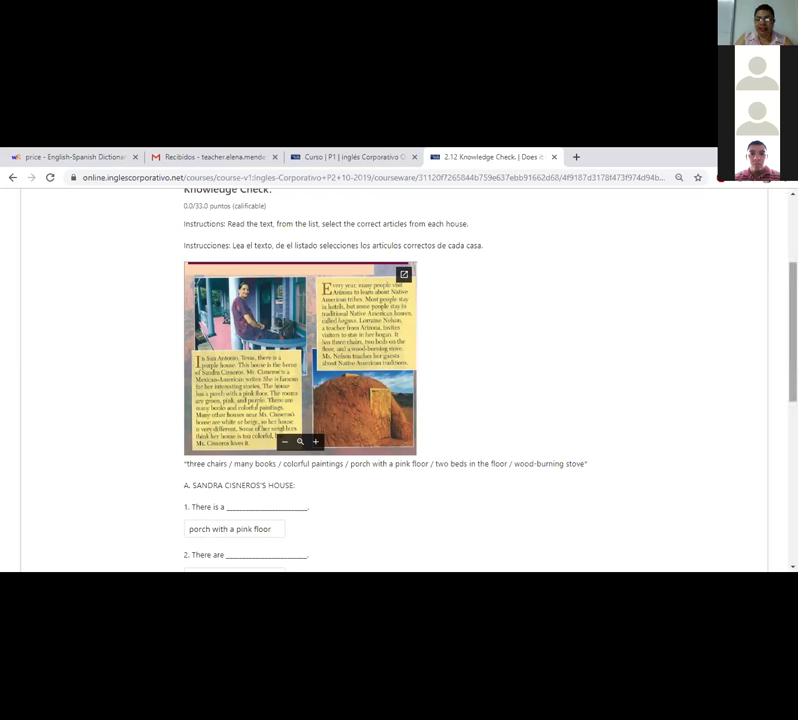
- Answer the second blank of section A, "There are", with "colorful paintings"
{"action": "scroll", "coordinate": [792, 330], "scroll_direction": "down", "scroll_amount": 2}
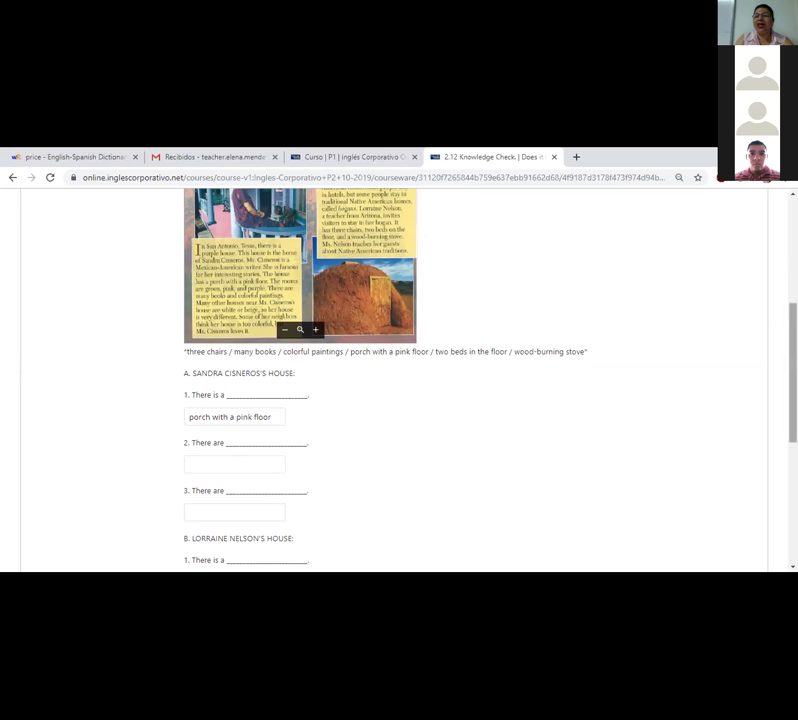
{"action": "scroll", "coordinate": [475, 380], "scroll_direction": "down", "scroll_amount": 1}
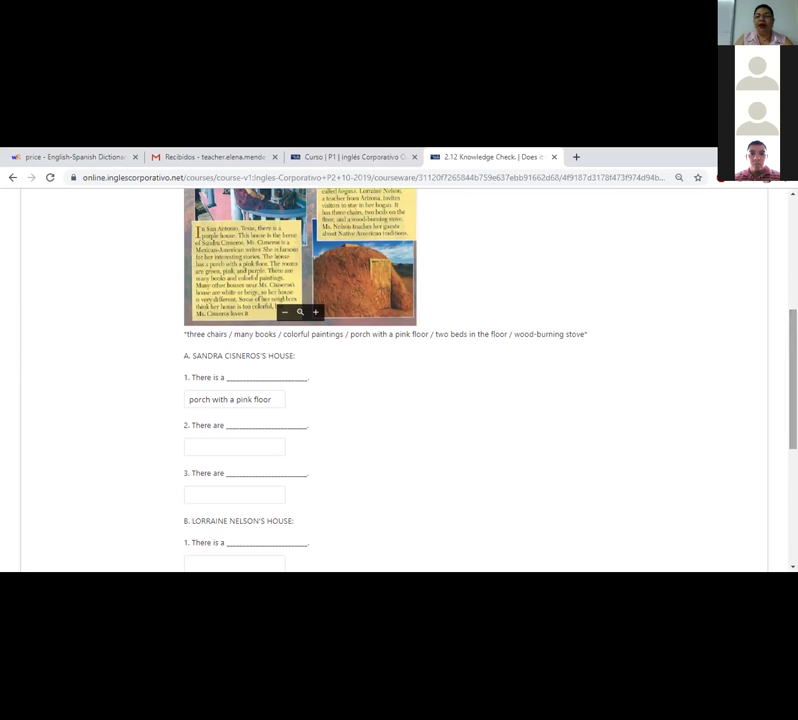
{"action": "left_click", "coordinate": [201, 445]}
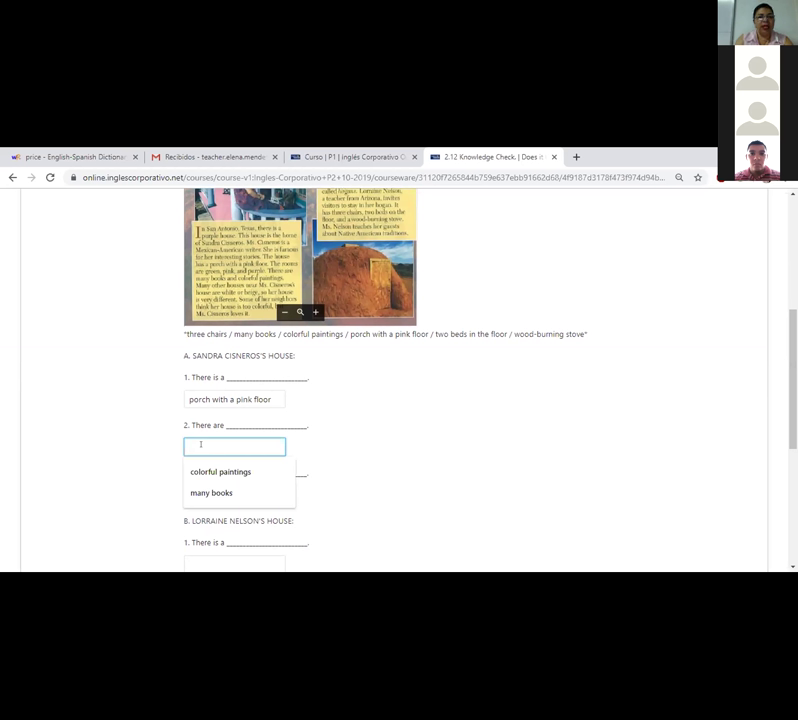
{"action": "type", "text": "colorfu"}
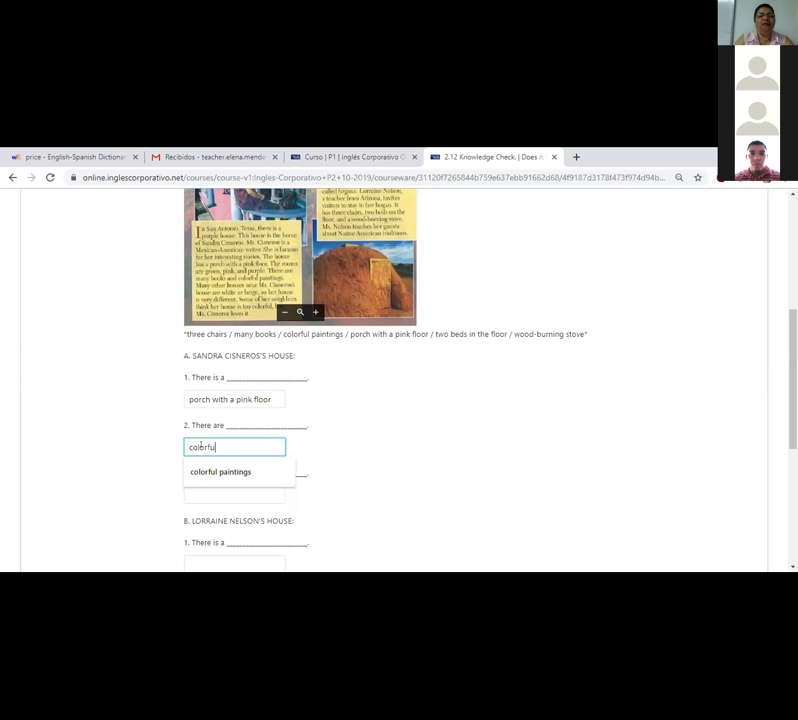
{"action": "type", "text": "l paintings"}
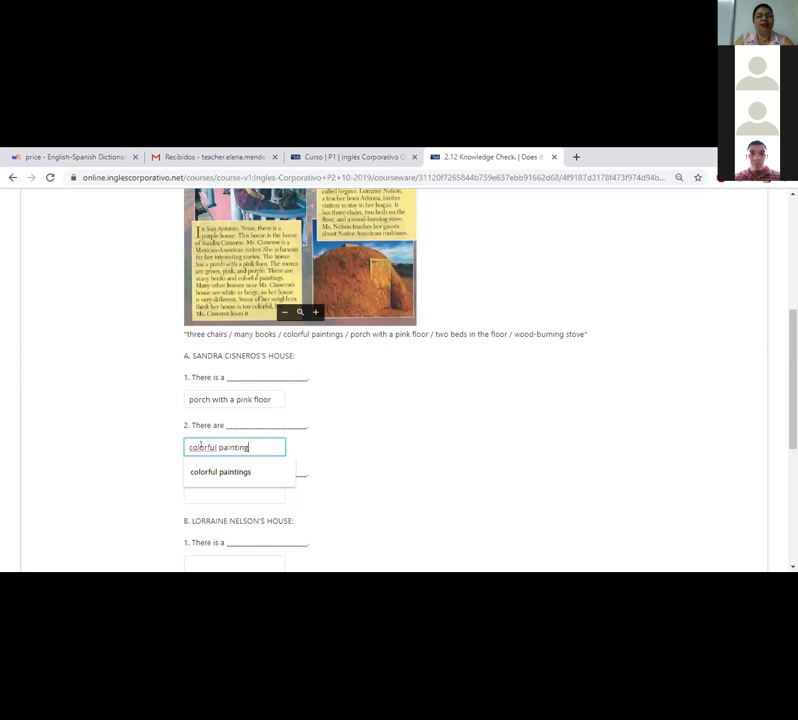
{"action": "left_click", "coordinate": [407, 439]}
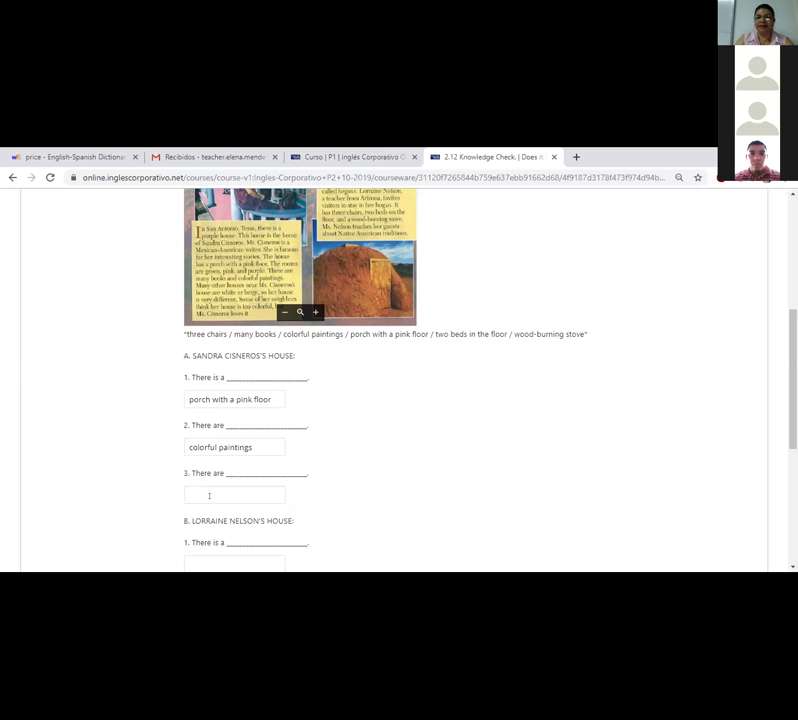
- Fill the third blank of section A with "many books"
{"action": "left_click", "coordinate": [209, 495]}
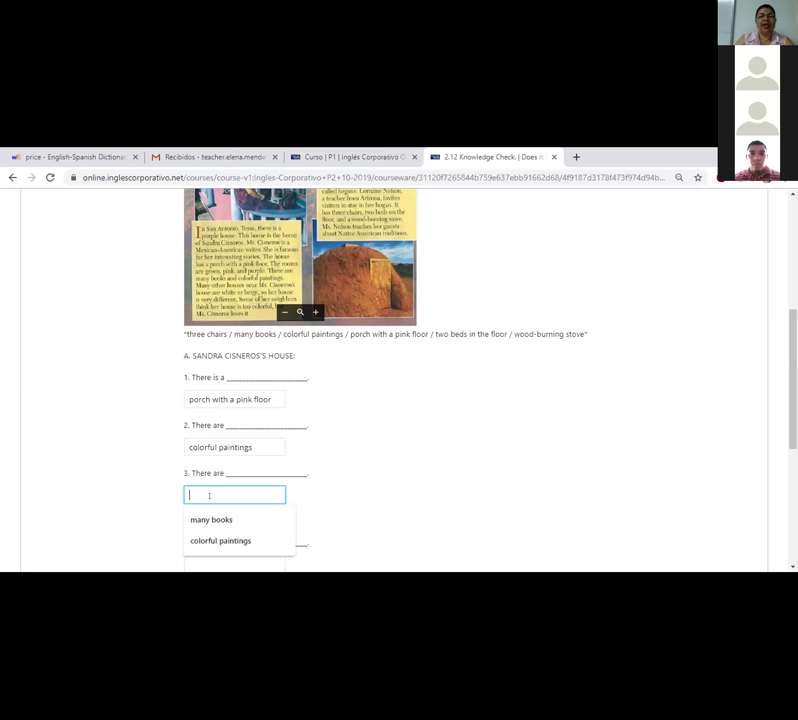
{"action": "type", "text": "many books"}
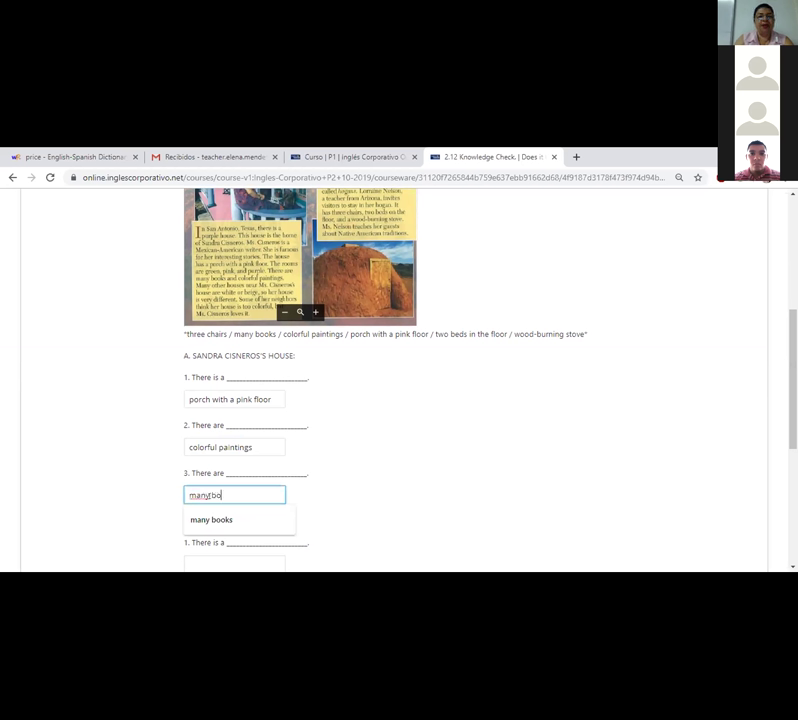
{"action": "left_click", "coordinate": [404, 496]}
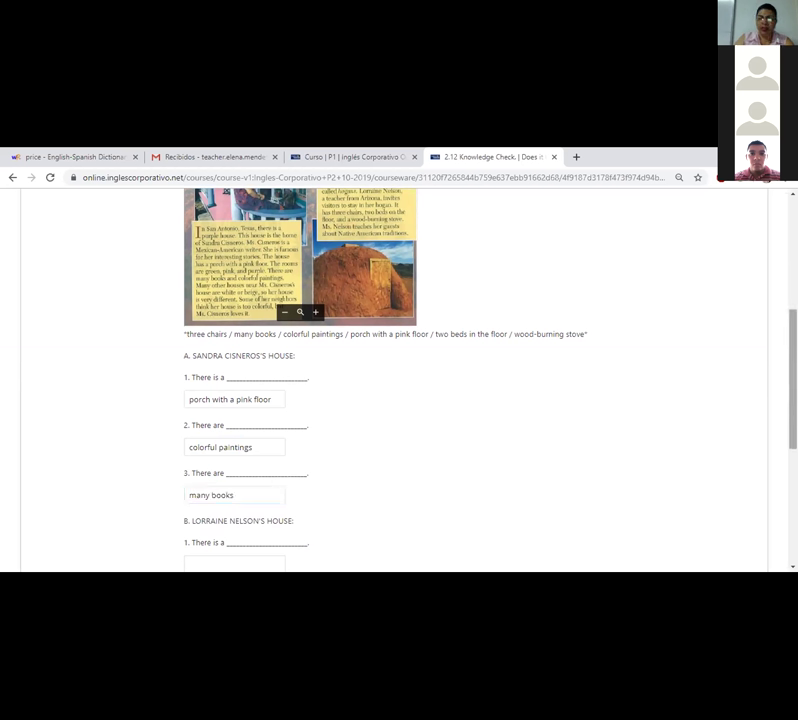
- Answer the first blank of section B, "There is a", with "wood-burning stove"
{"action": "scroll", "coordinate": [400, 380], "scroll_direction": "down", "scroll_amount": 3}
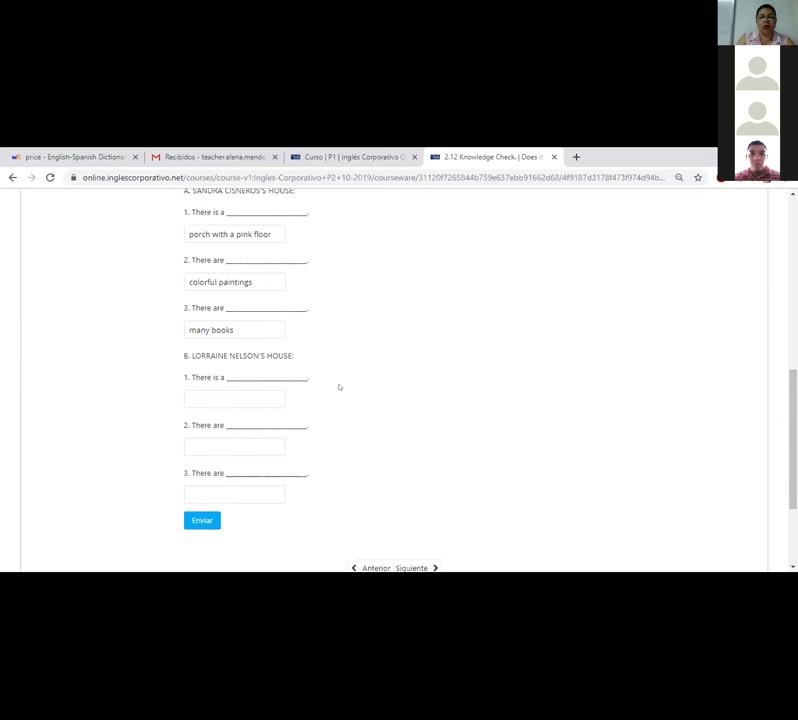
{"action": "left_click", "coordinate": [211, 397]}
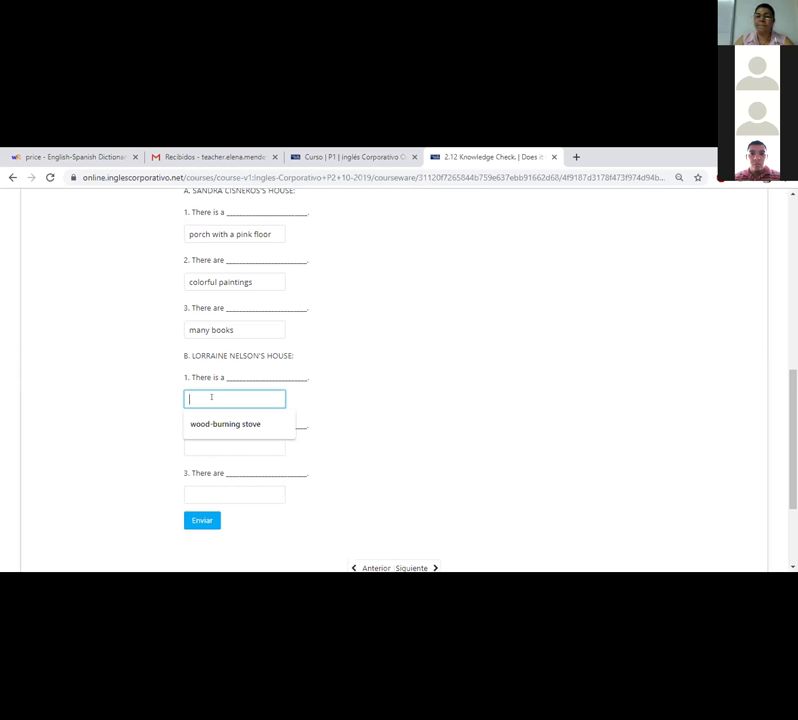
{"action": "type", "text": "wood"}
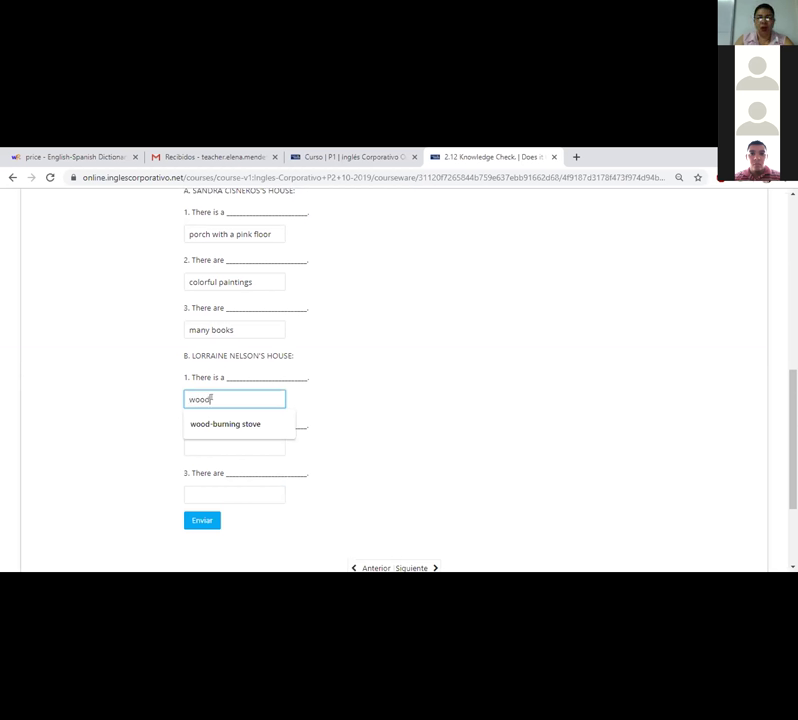
{"action": "type", "text": "-burning stove"}
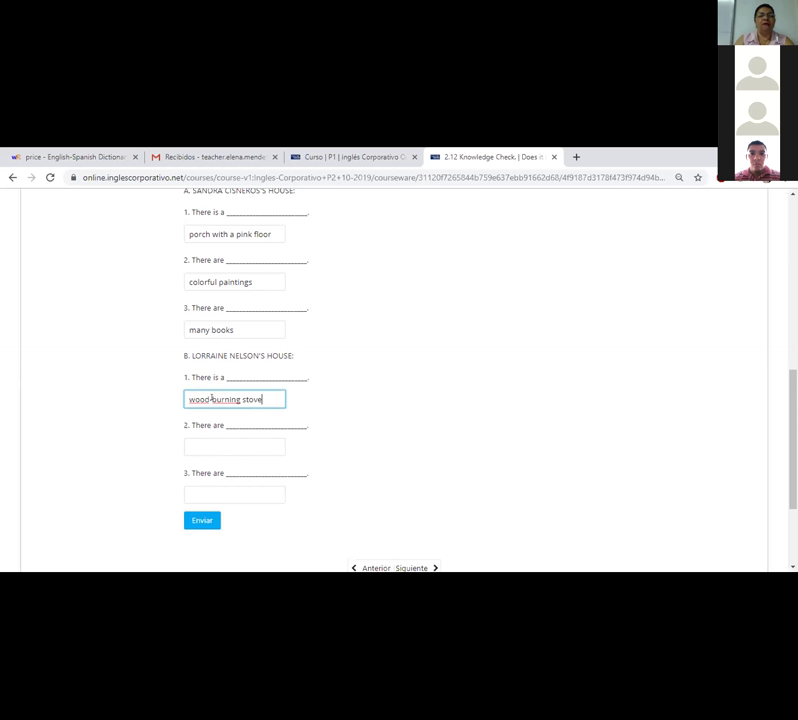
{"action": "left_click", "coordinate": [403, 407]}
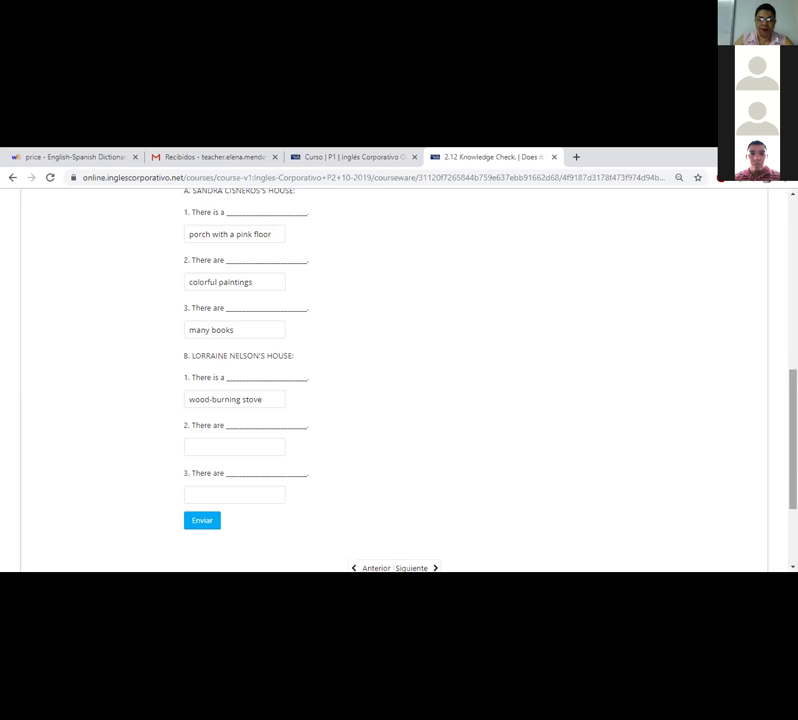
- Enter "two beds in the floor" as the answer to the second blank of section B
{"action": "scroll", "coordinate": [400, 380], "scroll_direction": "up", "scroll_amount": 2}
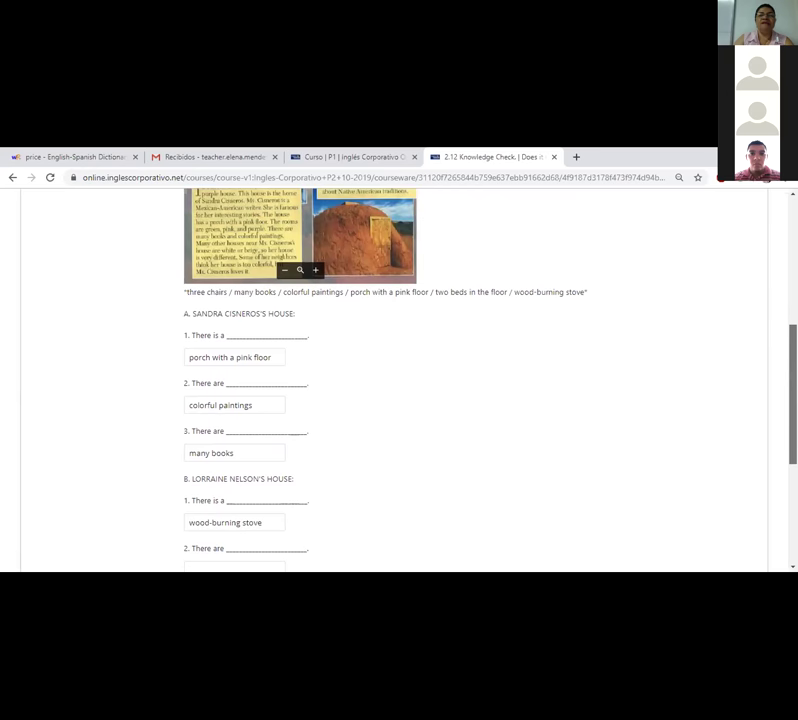
{"action": "scroll", "coordinate": [400, 380], "scroll_direction": "down", "scroll_amount": 1}
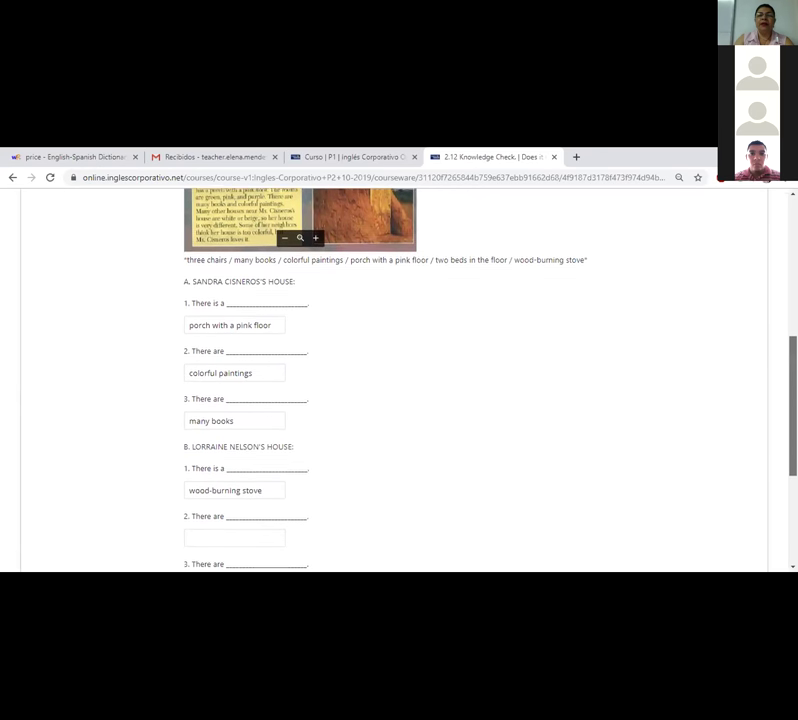
{"action": "scroll", "coordinate": [413, 463], "scroll_direction": "down", "scroll_amount": 1}
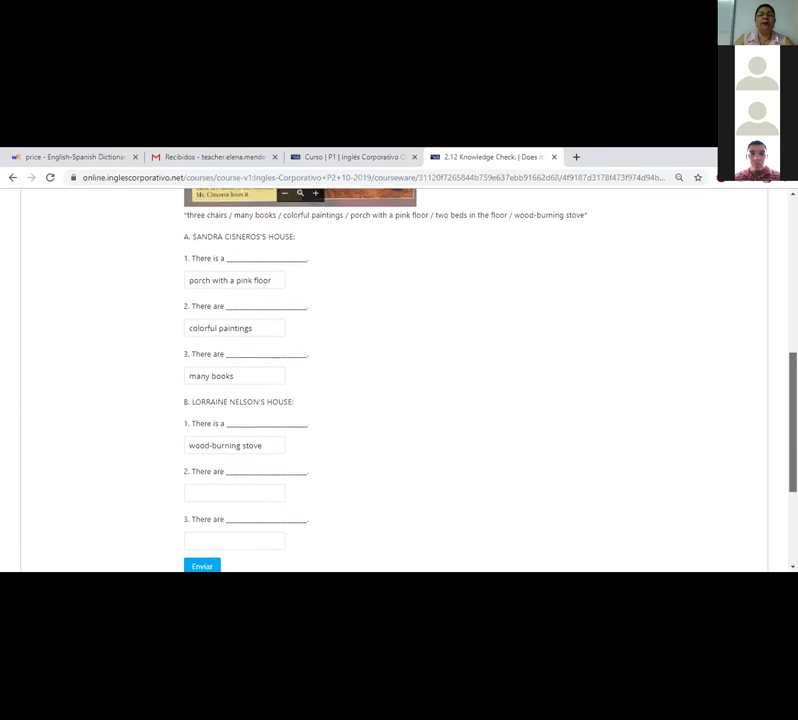
{"action": "left_click", "coordinate": [212, 484]}
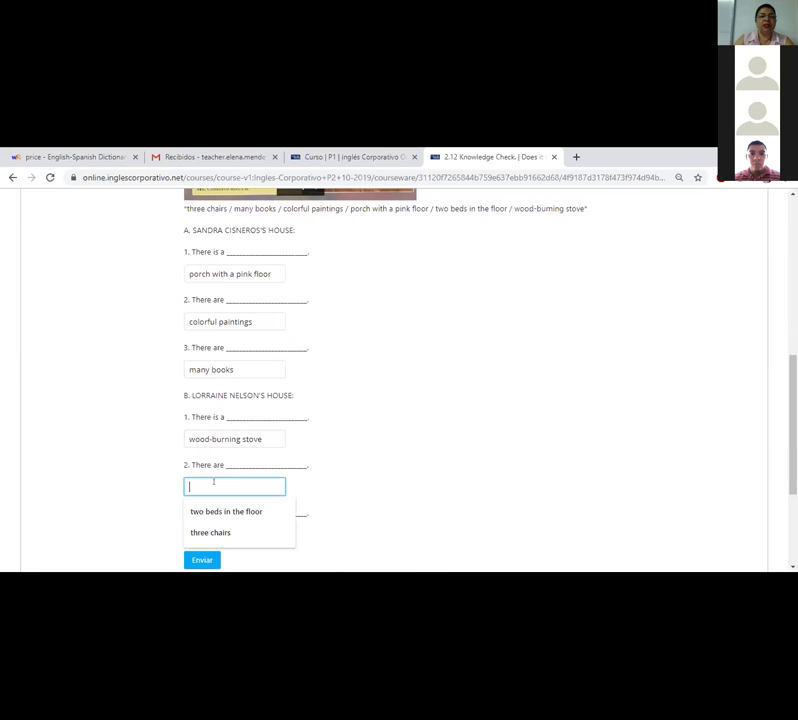
{"action": "type", "text": "two"}
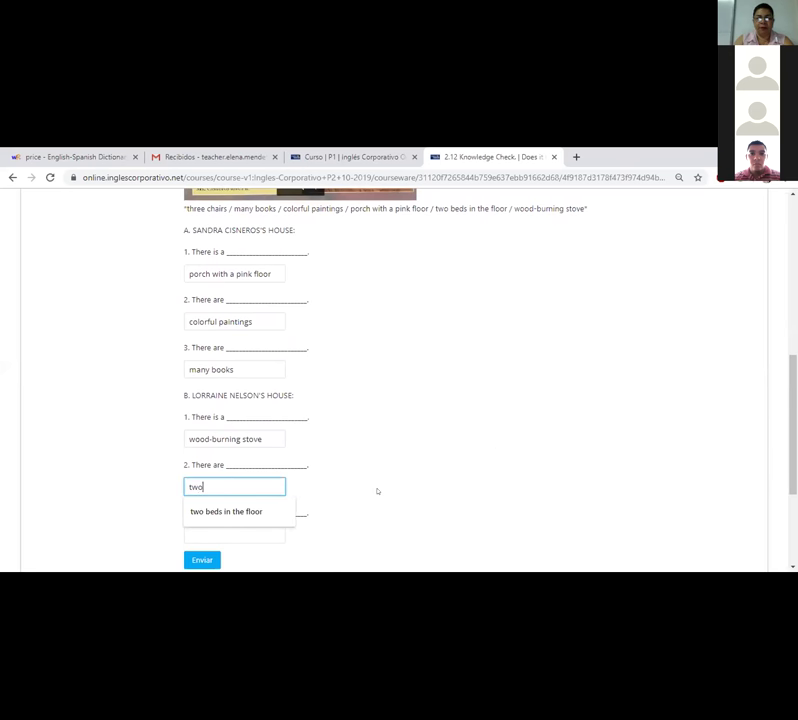
{"action": "type", "text": " beds in the"}
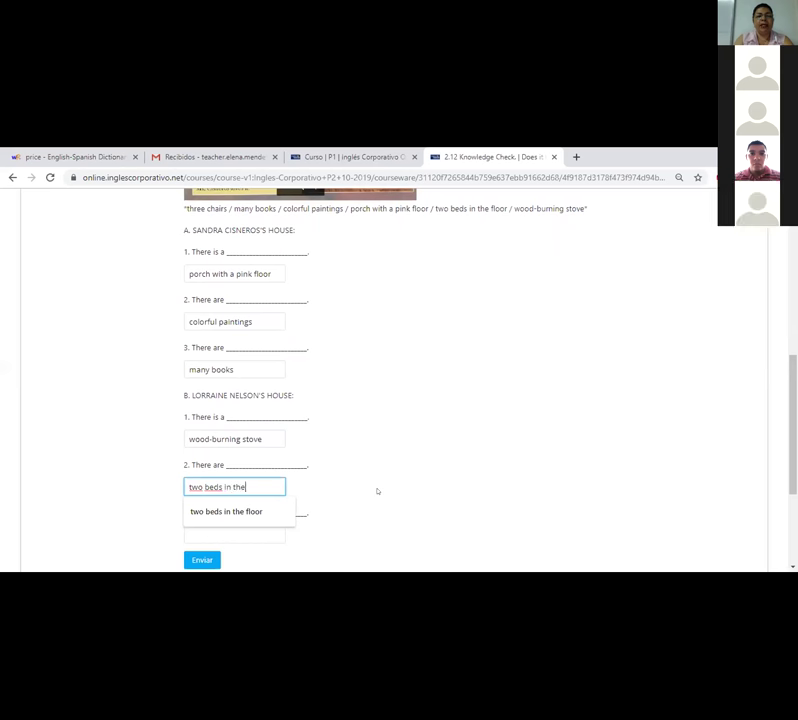
{"action": "type", "text": " floor"}
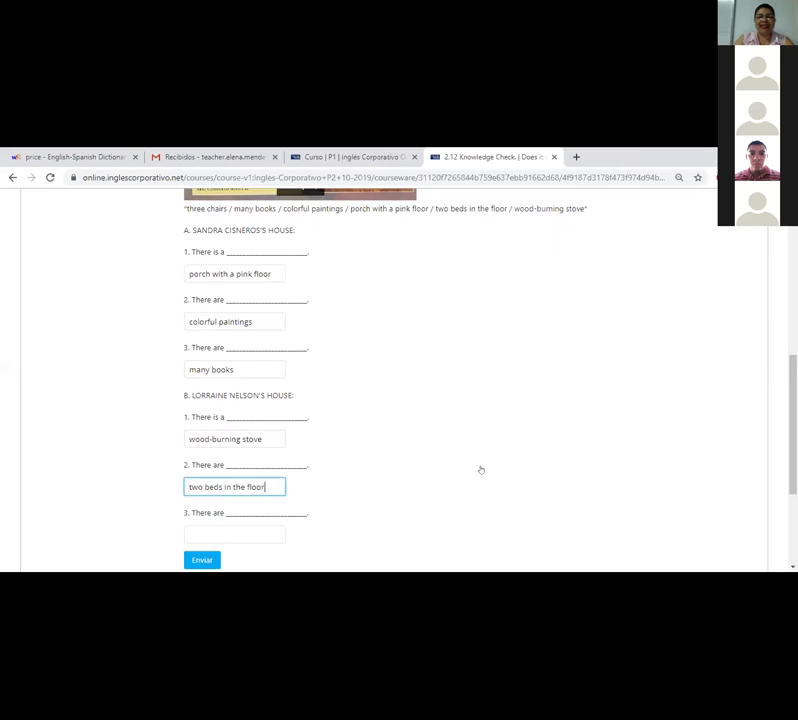
{"action": "left_click", "coordinate": [422, 458]}
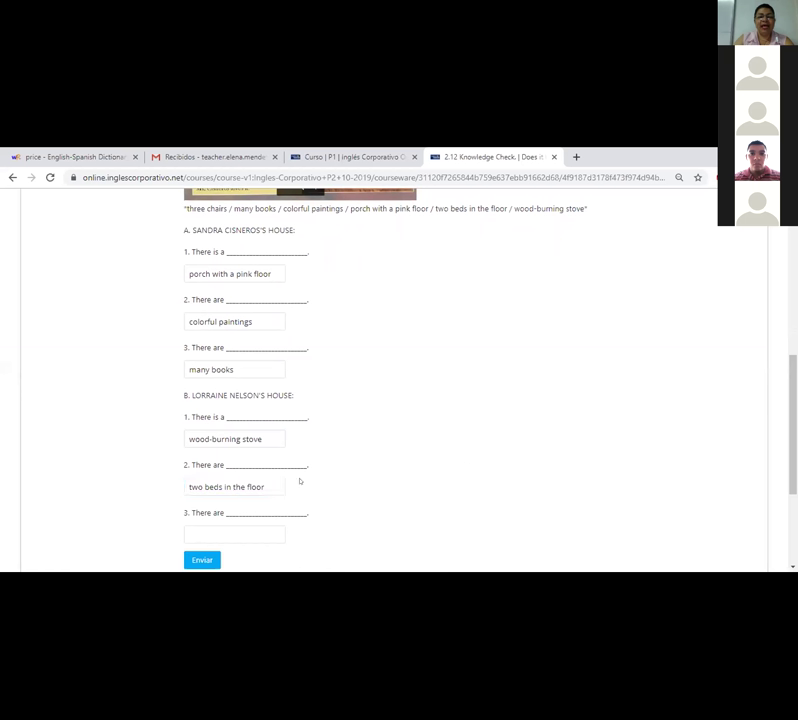
- Replace the answer in the second blank of section B with "three chairs"
{"action": "left_click", "coordinate": [269, 483]}
{"action": "key", "text": "BackSpace"}
{"action": "key", "text": "BackSpace"}
{"action": "key", "text": "BackSpace"}
{"action": "key", "text": "BackSpace"}
{"action": "key", "text": "BackSpace"}
{"action": "key", "text": "BackSpace"}
{"action": "key", "text": "BackSpace"}
{"action": "key", "text": "BackSpace"}
{"action": "key", "text": "BackSpace"}
{"action": "key", "text": "BackSpace"}
{"action": "key", "text": "BackSpace"}
{"action": "key", "text": "BackSpace"}
{"action": "key", "text": "BackSpace"}
{"action": "key", "text": "BackSpace"}
{"action": "key", "text": "BackSpace"}
{"action": "key", "text": "BackSpace"}
{"action": "key", "text": "BackSpace"}
{"action": "key", "text": "BackSpace"}
{"action": "key", "text": "BackSpace"}
{"action": "key", "text": "BackSpace"}
{"action": "key", "text": "BackSpace"}
{"action": "type", "text": "three chairs"}
{"action": "left_click", "coordinate": [543, 442]}
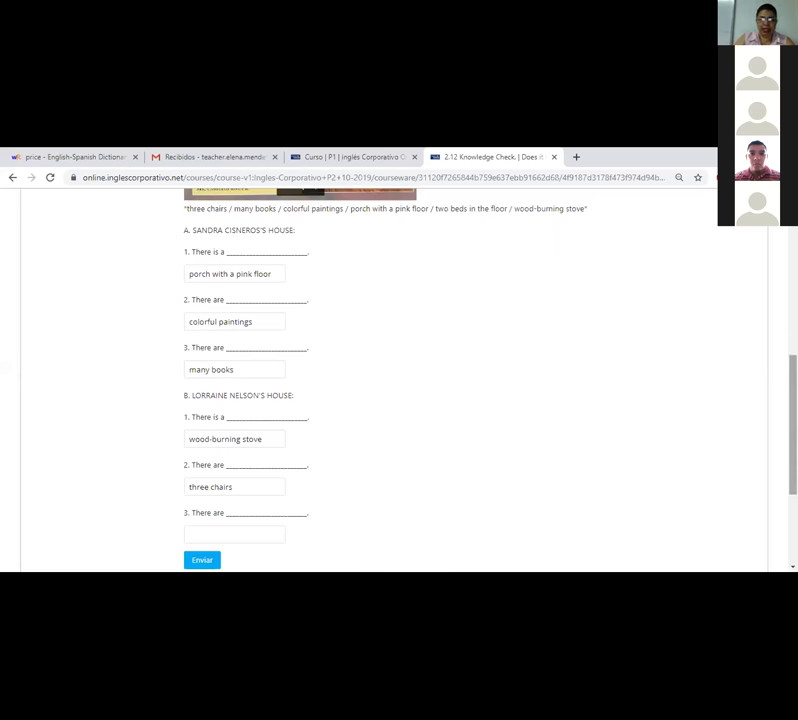
- Answer the third blank of section B with "two beds in the floor" and submit the knowledge check
{"action": "scroll", "coordinate": [378, 508], "scroll_direction": "down", "scroll_amount": 2}
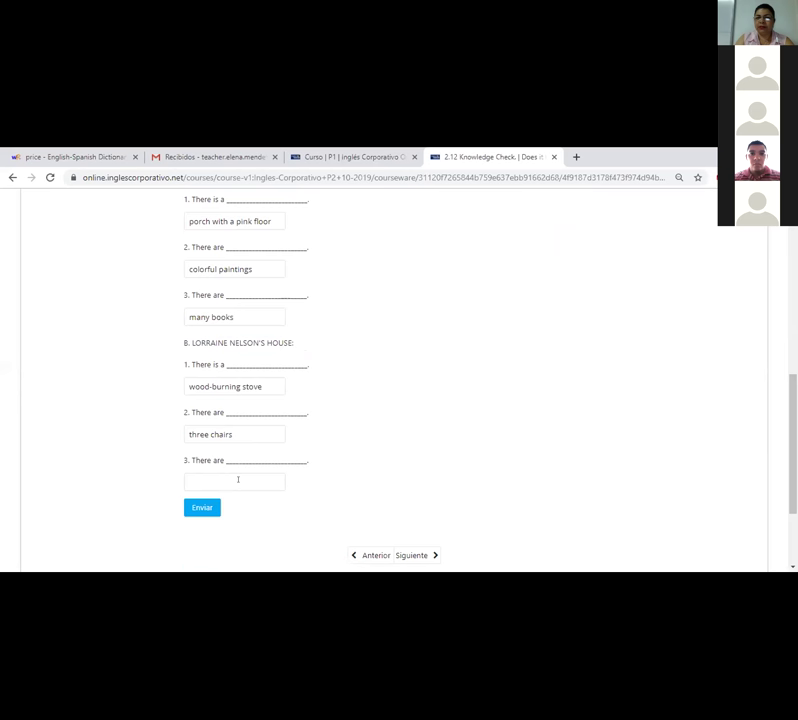
{"action": "left_click", "coordinate": [238, 480]}
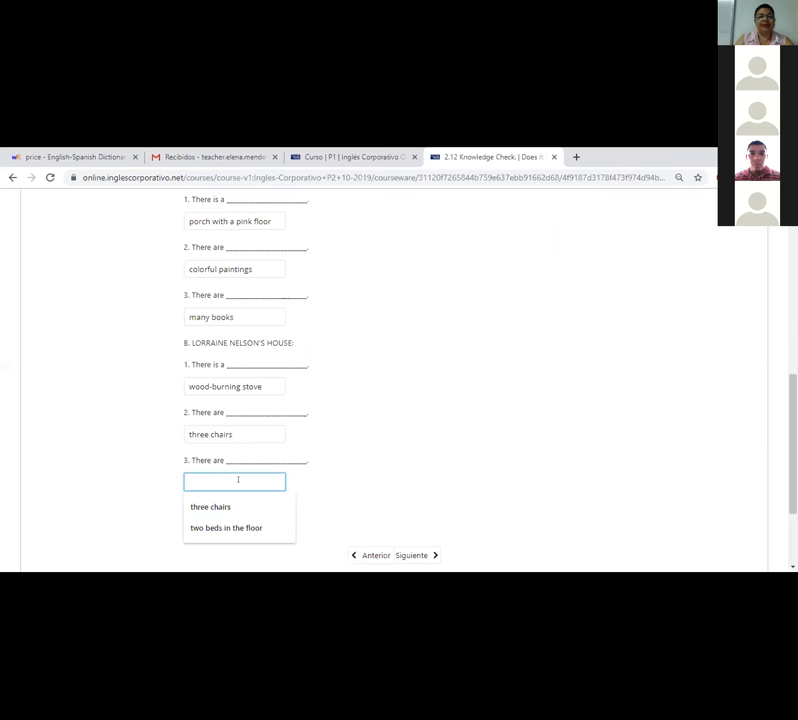
{"action": "type", "text": "t"}
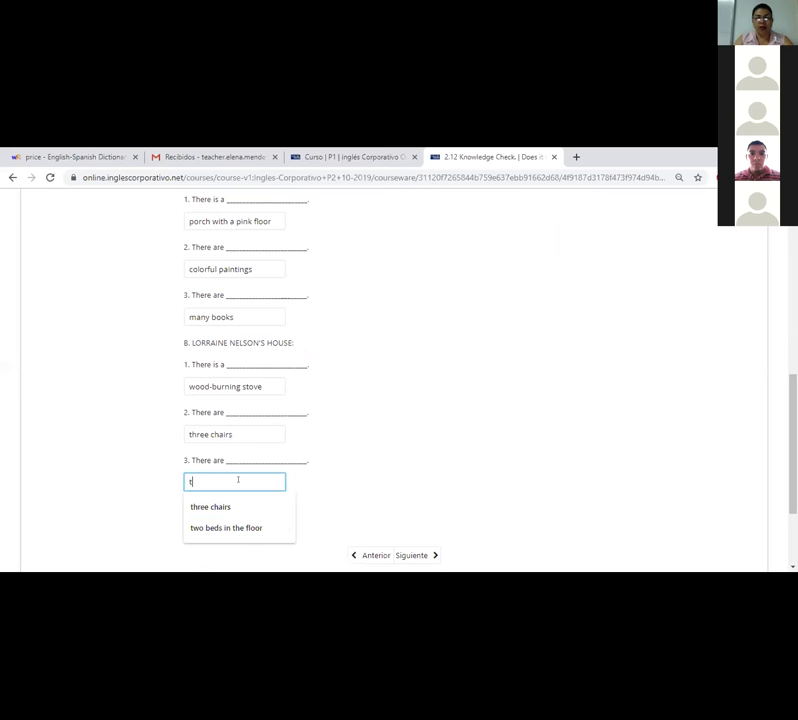
{"action": "type", "text": "wo bed"}
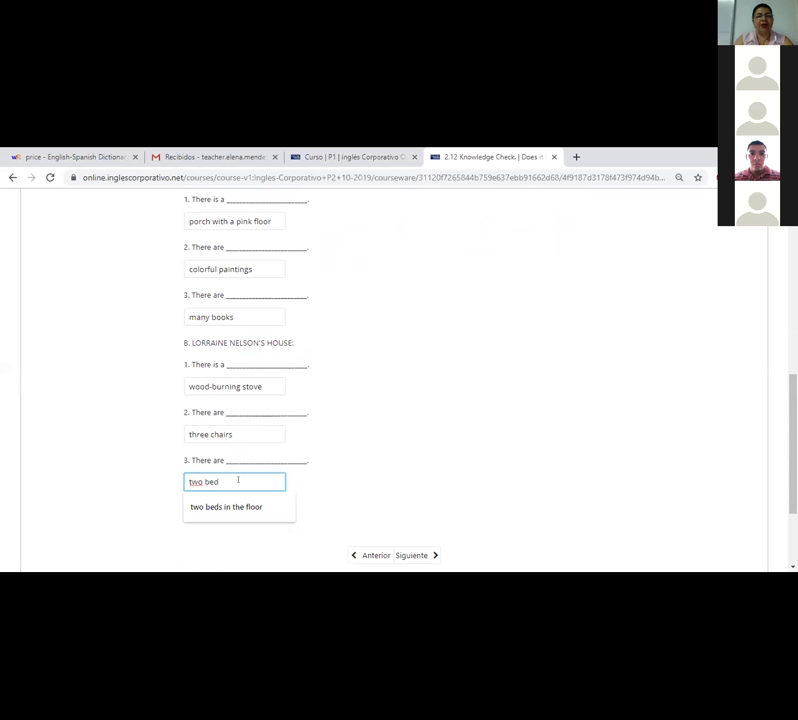
{"action": "type", "text": "s in the floor"}
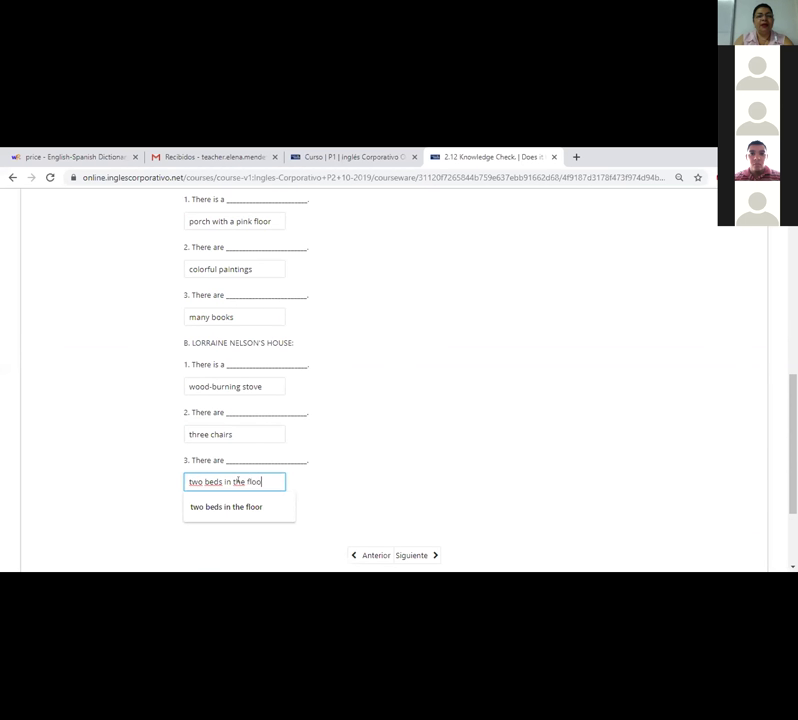
{"action": "left_click", "coordinate": [276, 504]}
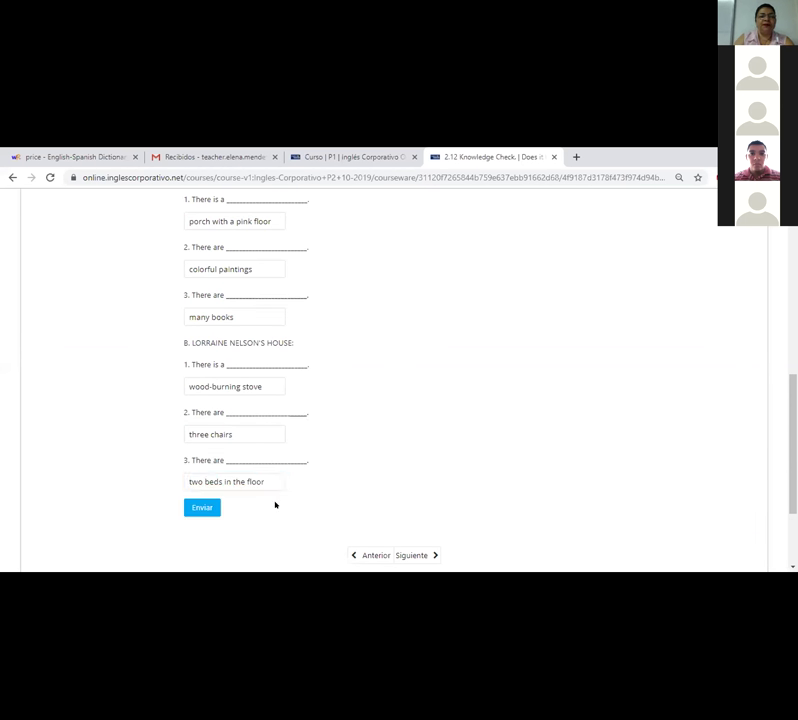
{"action": "left_click", "coordinate": [199, 508]}
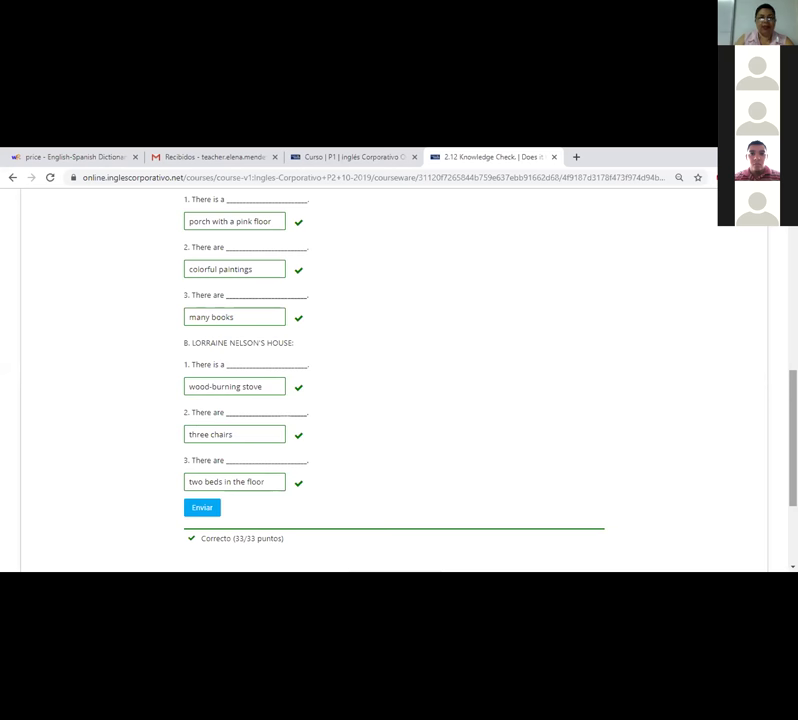
{"action": "scroll", "coordinate": [377, 459], "scroll_direction": "up", "scroll_amount": 1}
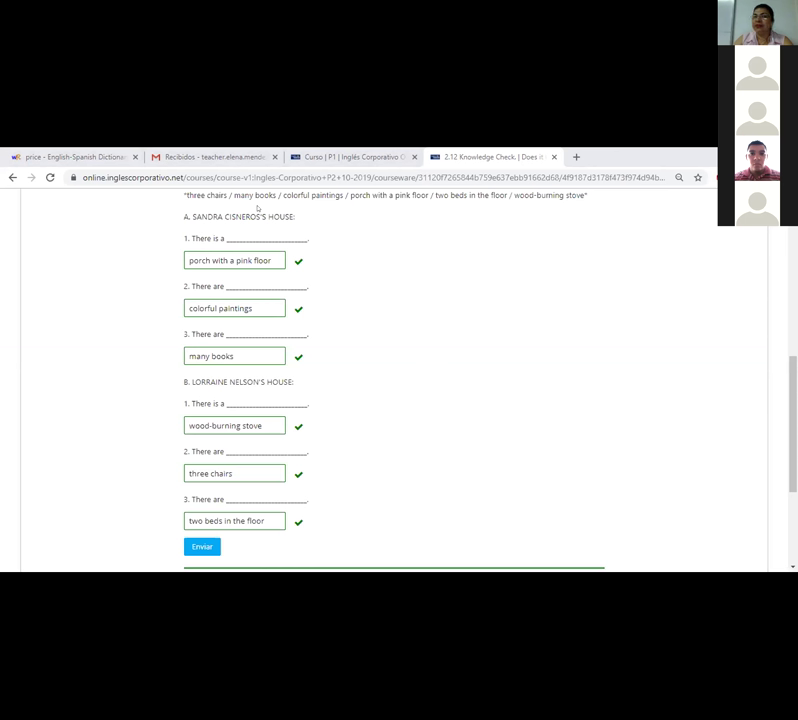
- Switch to the "Section 3-Basic 2" presentation in PowerPoint and start the slide show from slide 7
{"action": "key", "text": "alt+Tab"}
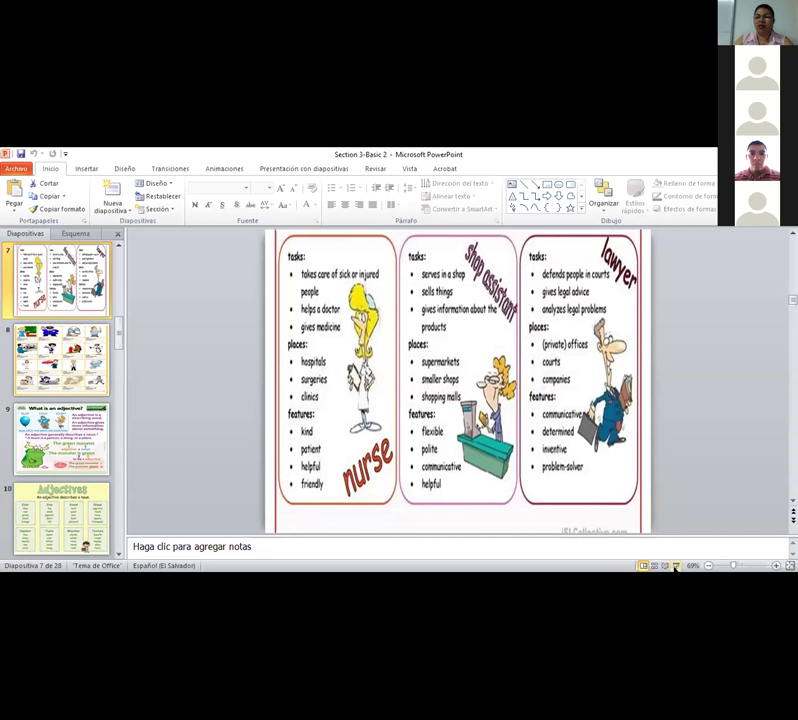
{"action": "left_click", "coordinate": [677, 565]}
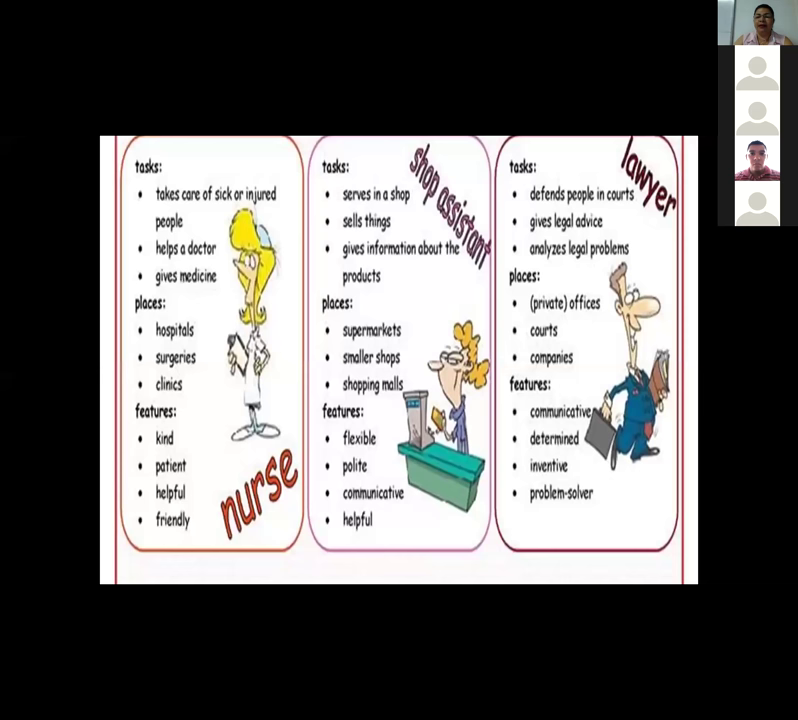